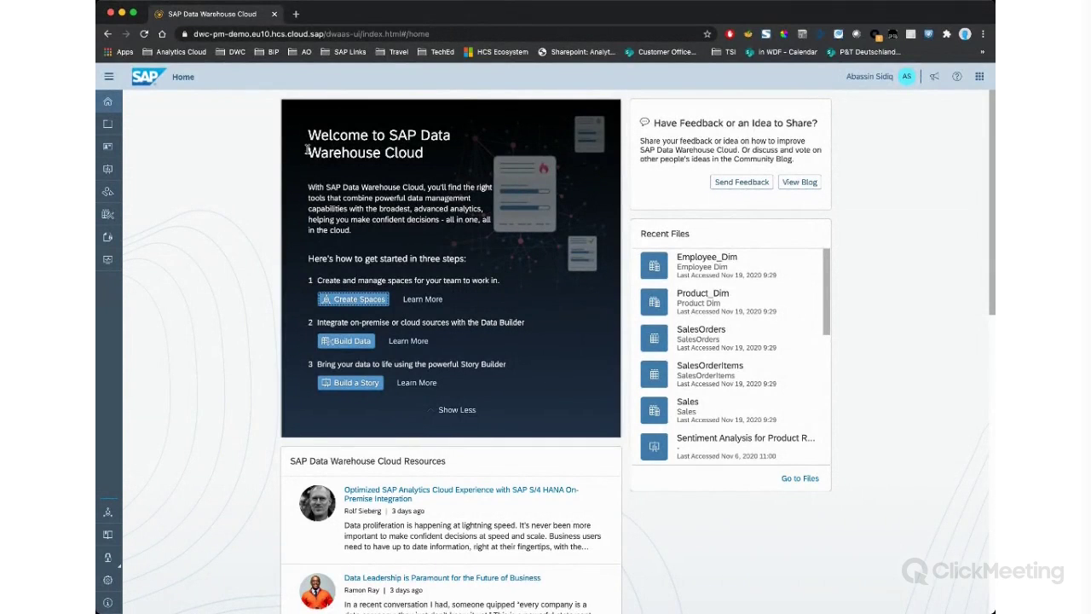
Open the Bike Sales 2020 space in Space Management and review its storage, member and connection settings
click(262, 167)
click(108, 76)
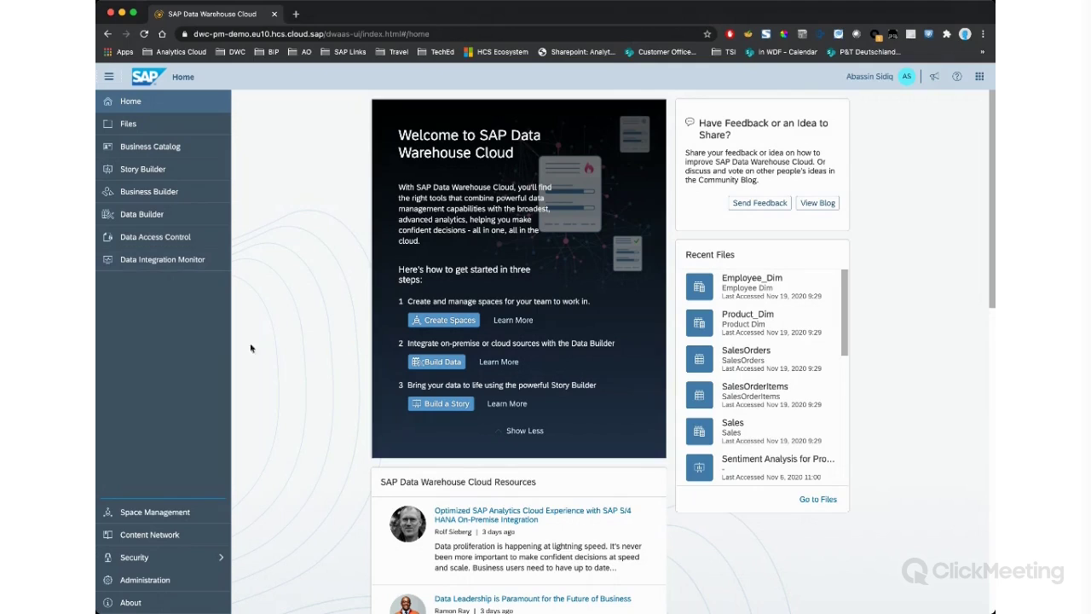
click(212, 507)
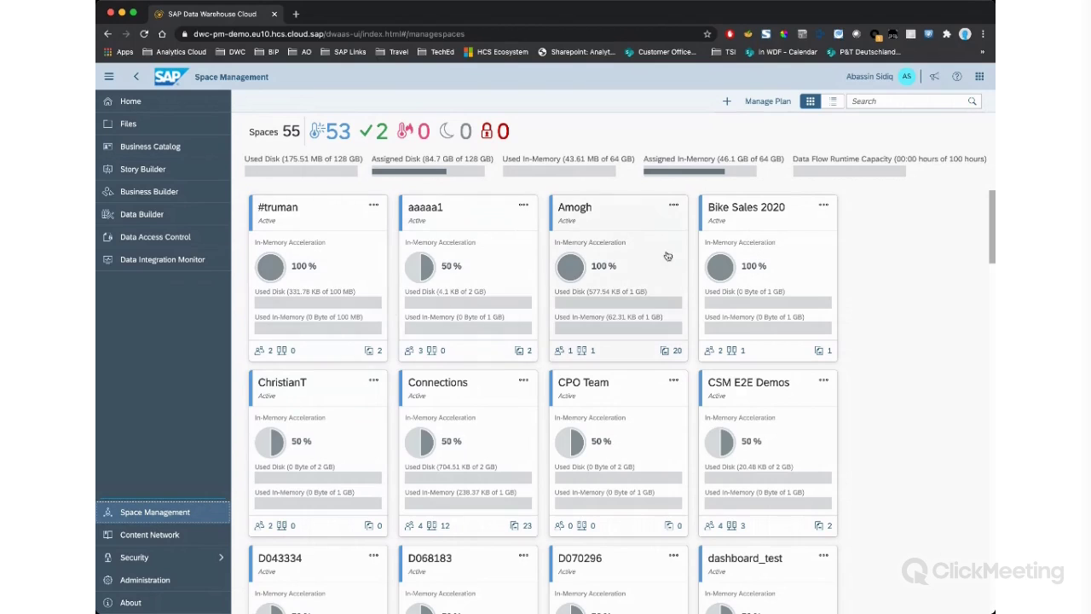
click(753, 273)
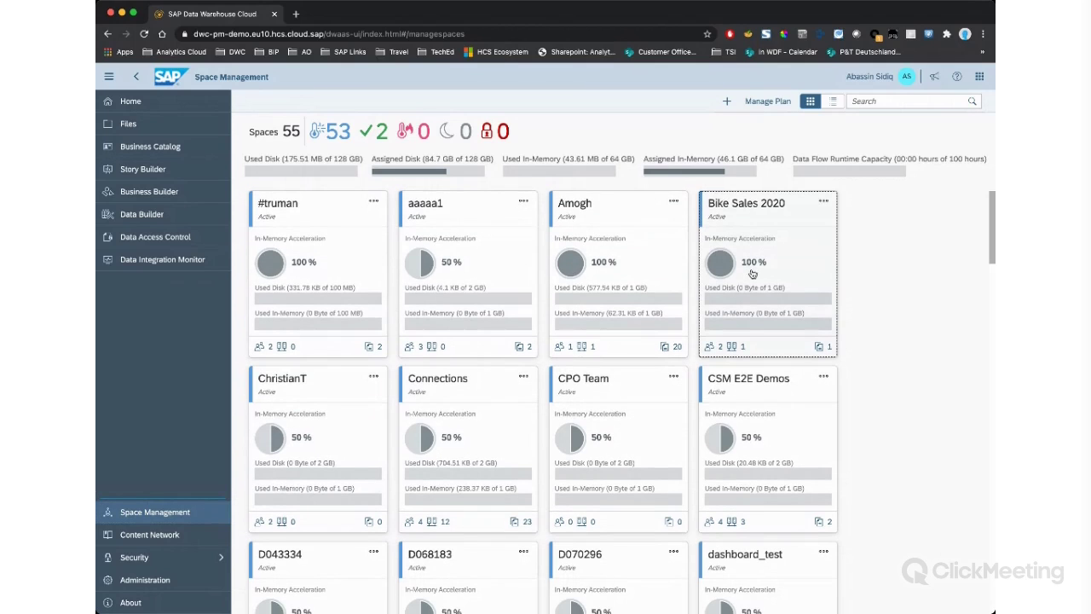
click(729, 213)
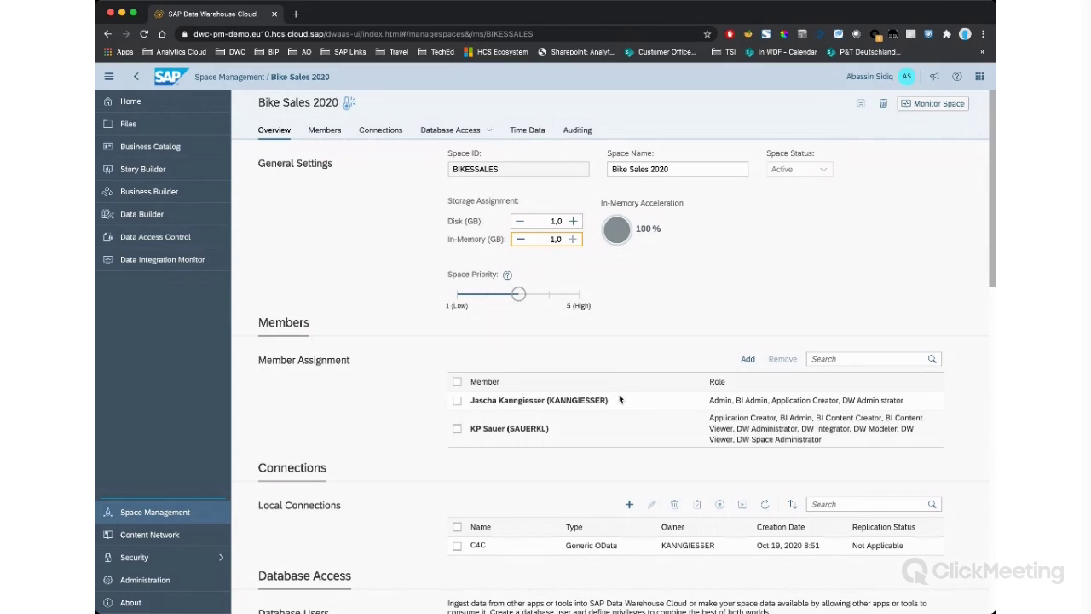
scroll(564, 428, down, 1)
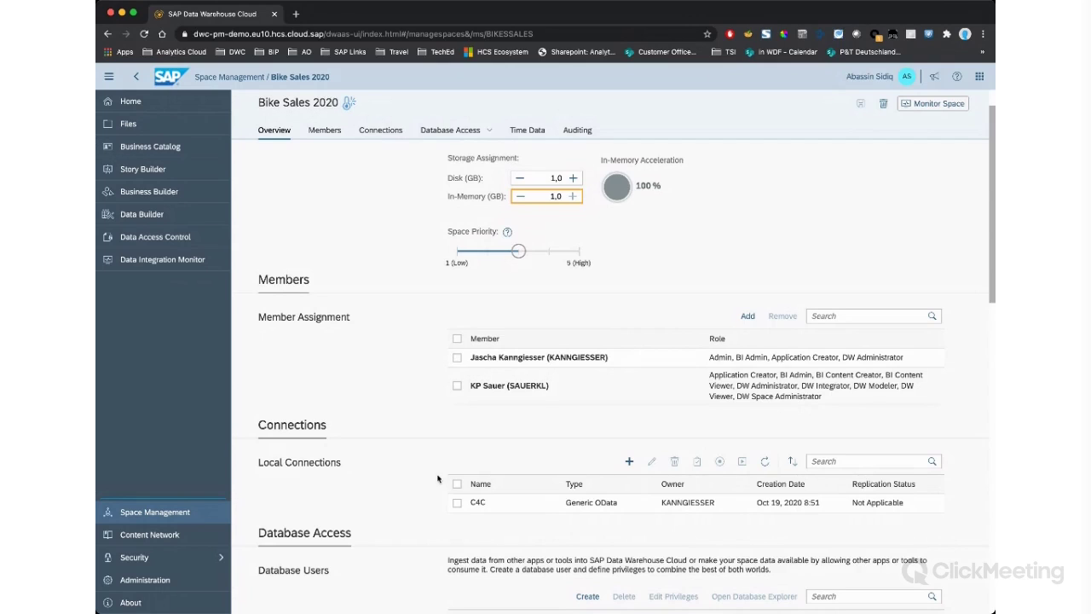
Open the Product Reviews with Sentiment view from the Product Reviews space in the Data Builder
click(206, 223)
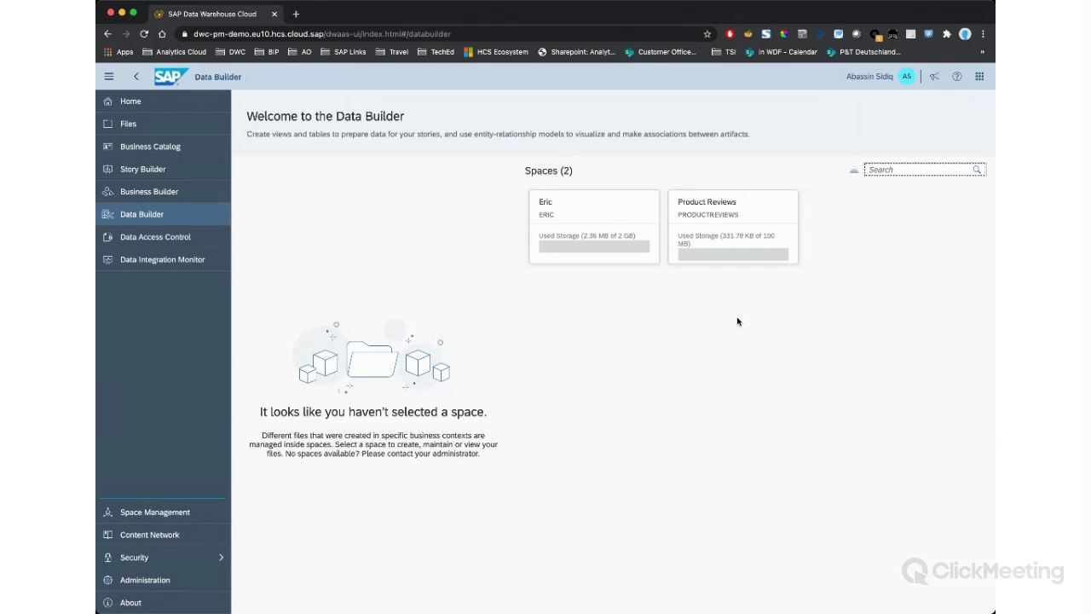
click(732, 231)
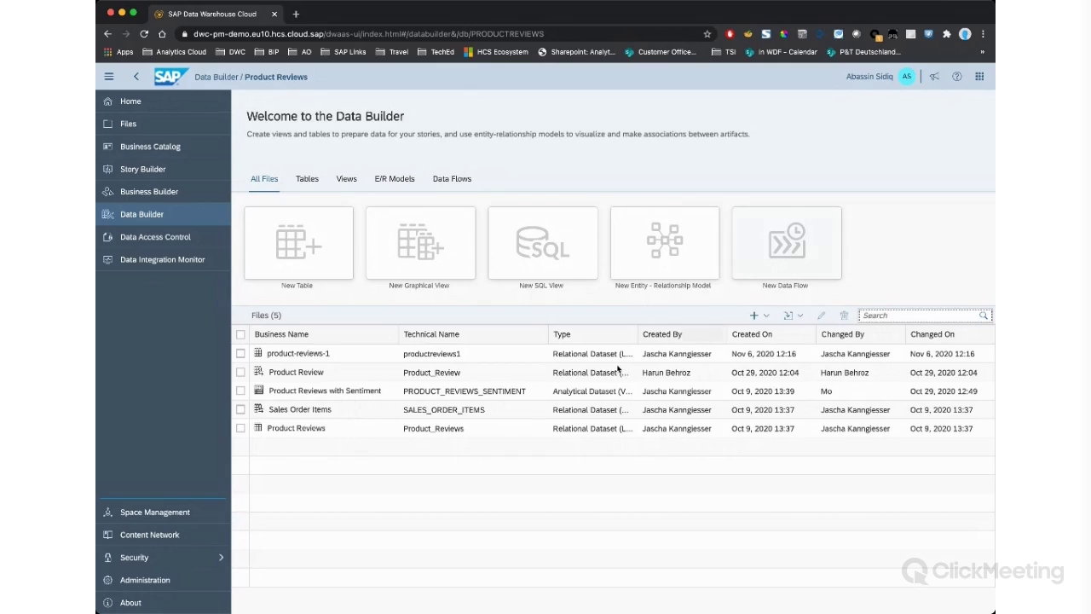
click(359, 392)
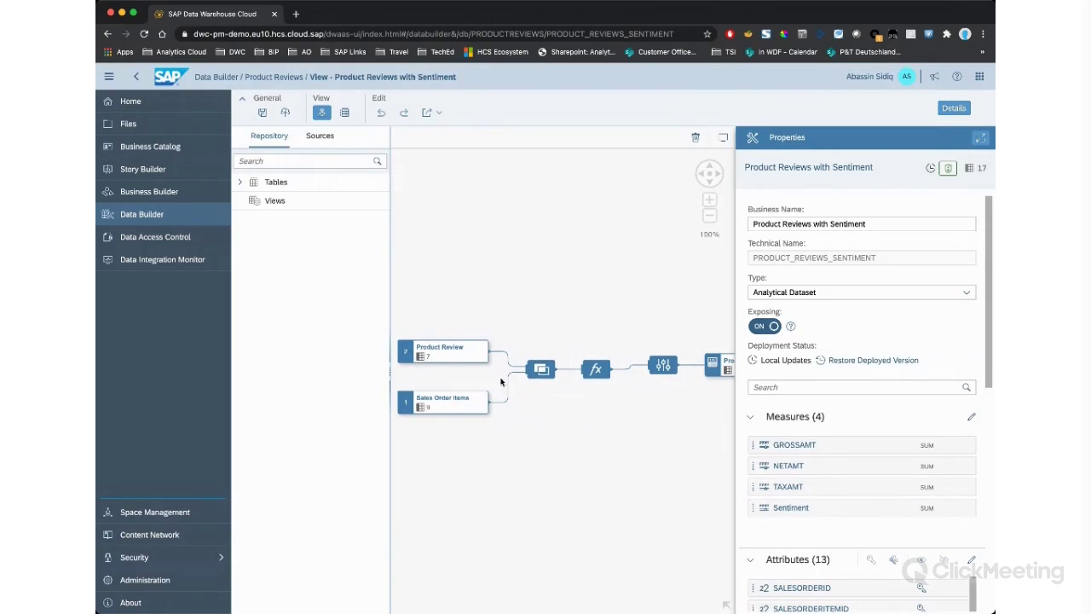
Inspect the properties of the view's join, its calculated columns and its output node, including the measures
click(542, 369)
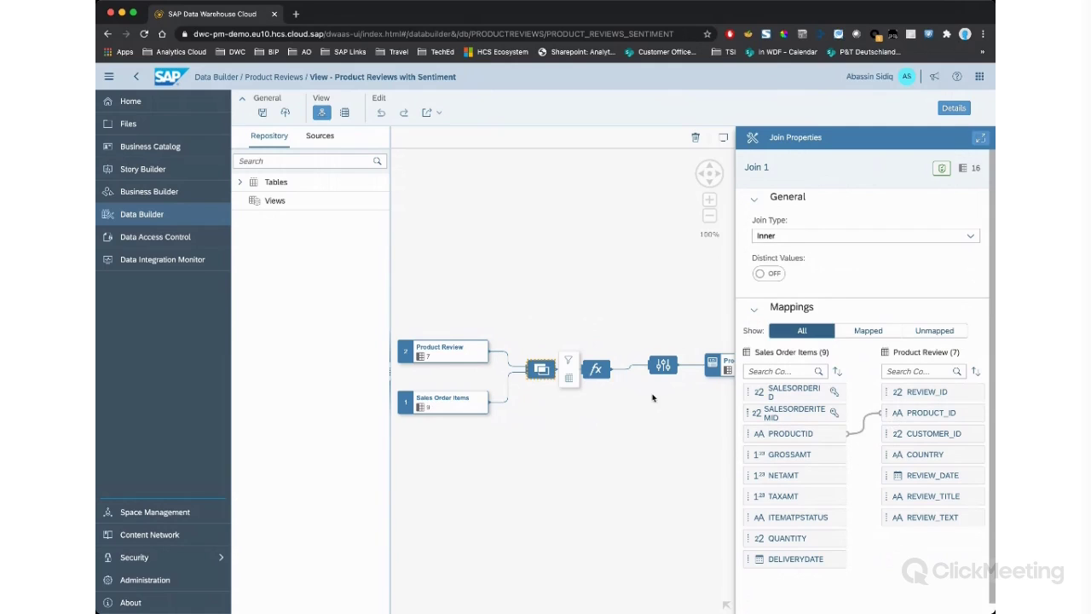
click(602, 375)
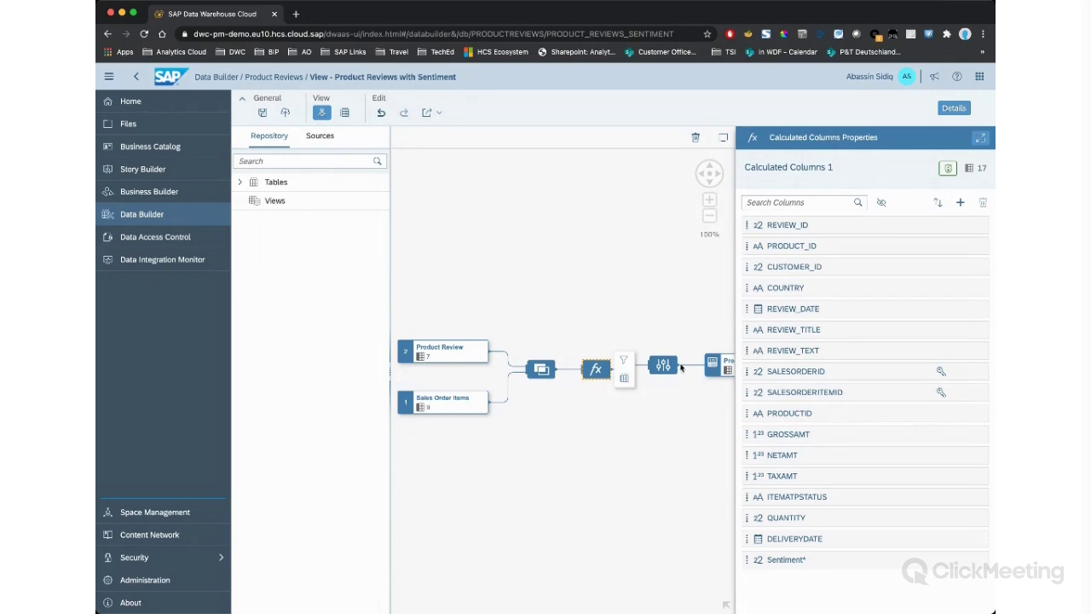
click(714, 365)
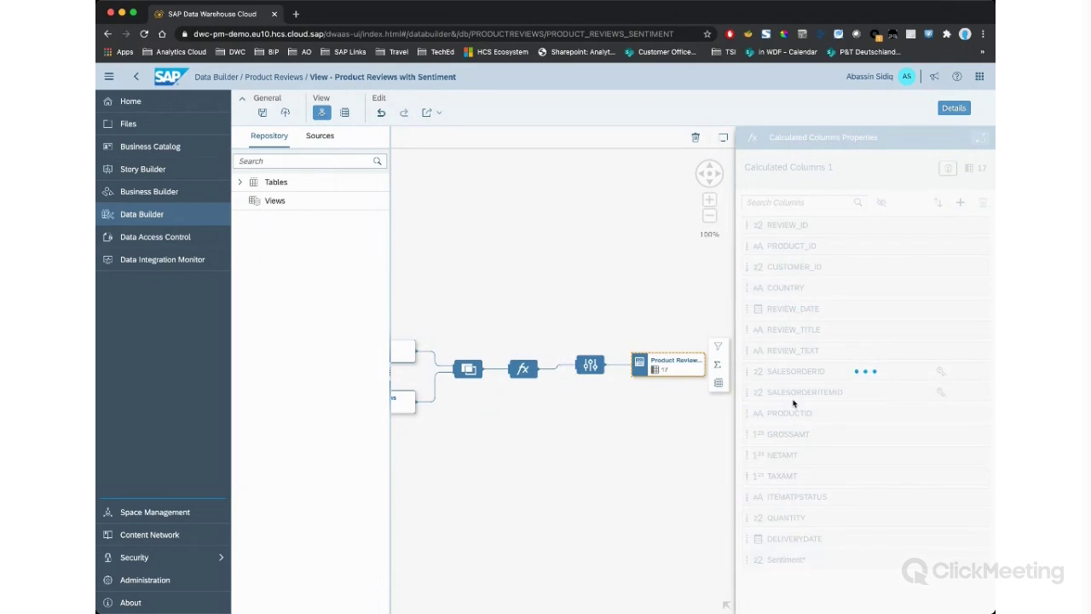
scroll(812, 437, down, 2)
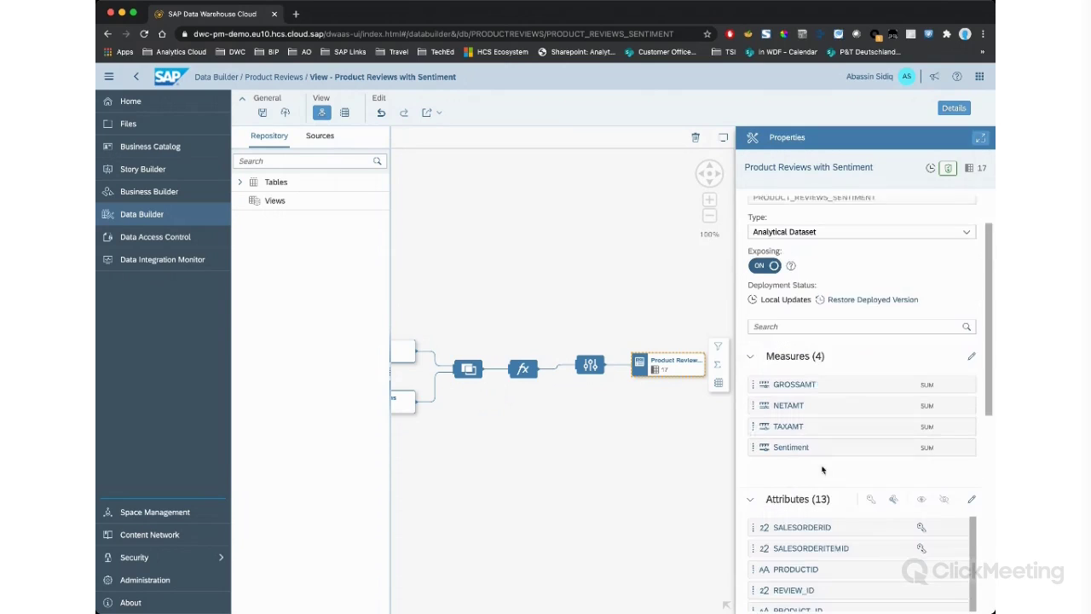
Hide the view's properties and list the tables available in the repository
click(951, 108)
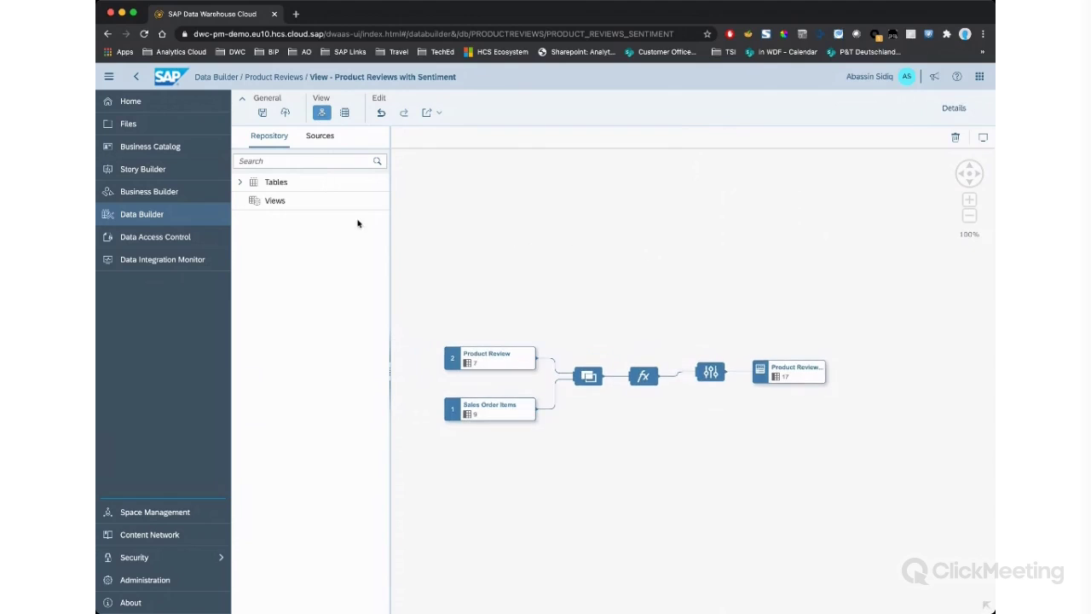
click(241, 181)
mouse_move(326, 219)
mouse_down()
mouse_move(405, 252)
mouse_move(577, 384)
mouse_move(622, 377)
mouse_move(507, 367)
mouse_move(335, 264)
mouse_move(317, 229)
mouse_up()
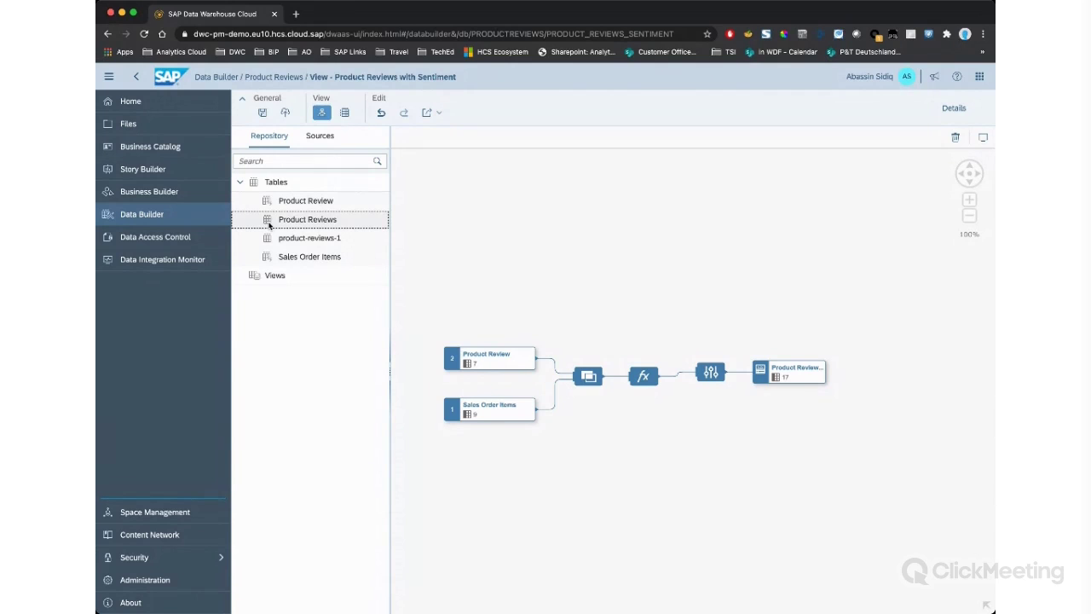
Leave the view without saving and open the Sentiment Analysis for Product Reviews story in the Story Builder
click(170, 178)
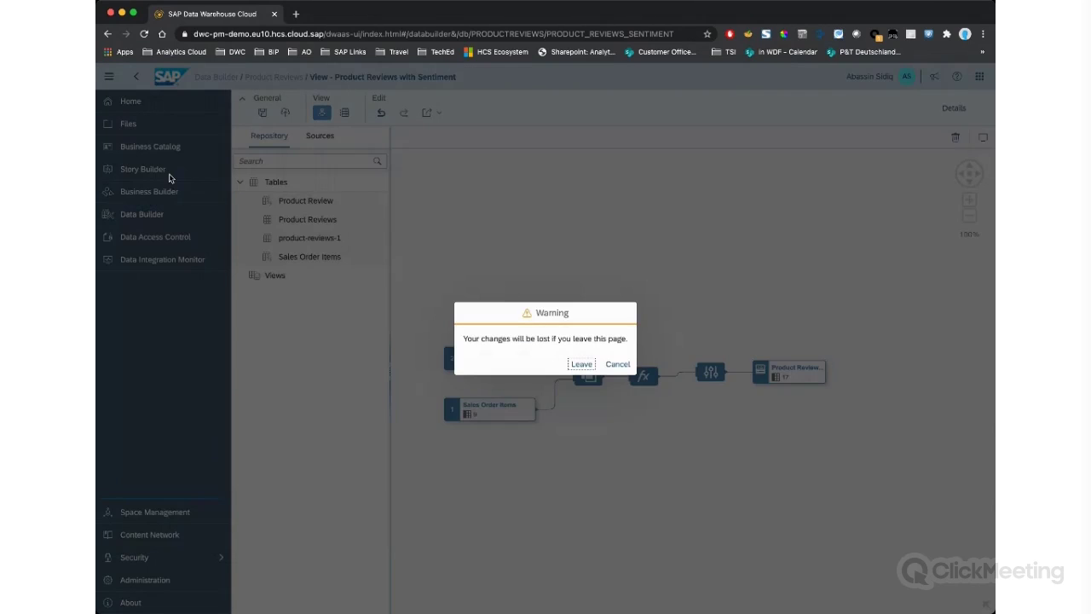
click(580, 363)
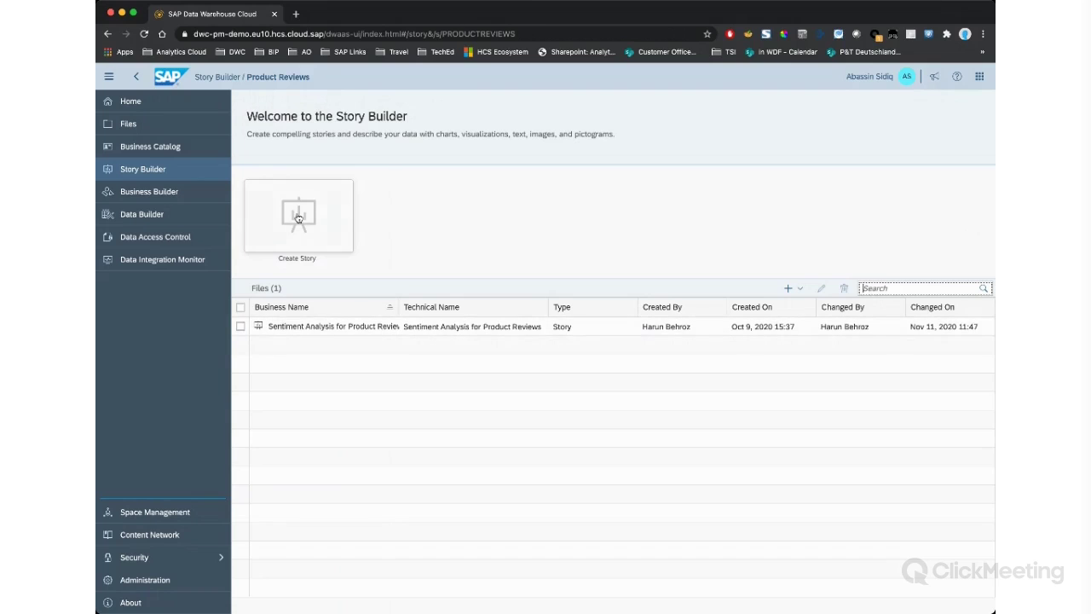
click(349, 326)
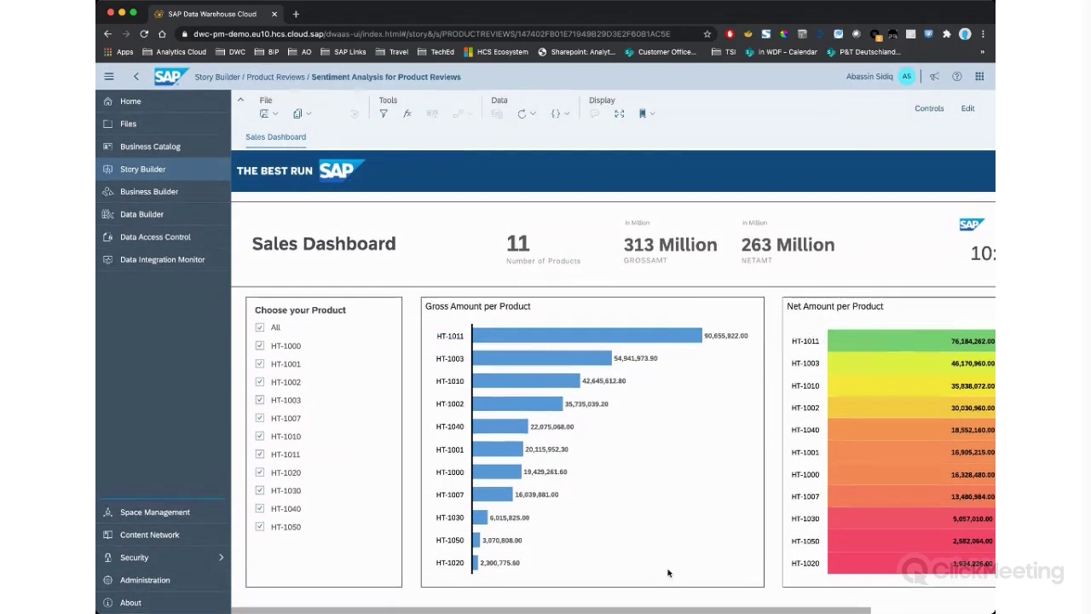
Filter the Sales Dashboard to products HT-1002 and HT-1003 and review the gross and net amount charts
click(276, 328)
click(285, 381)
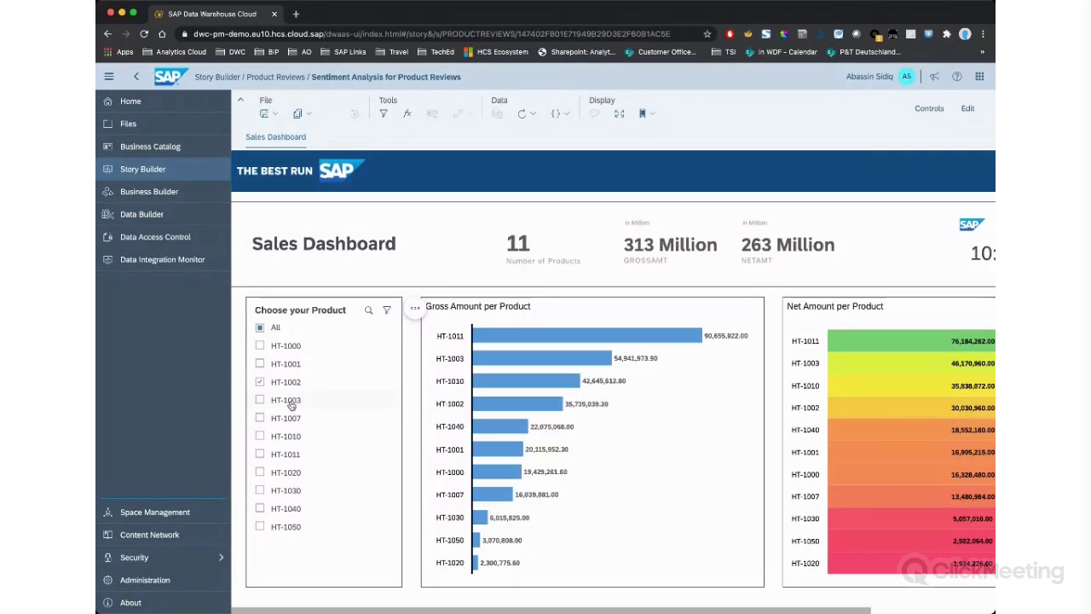
click(290, 402)
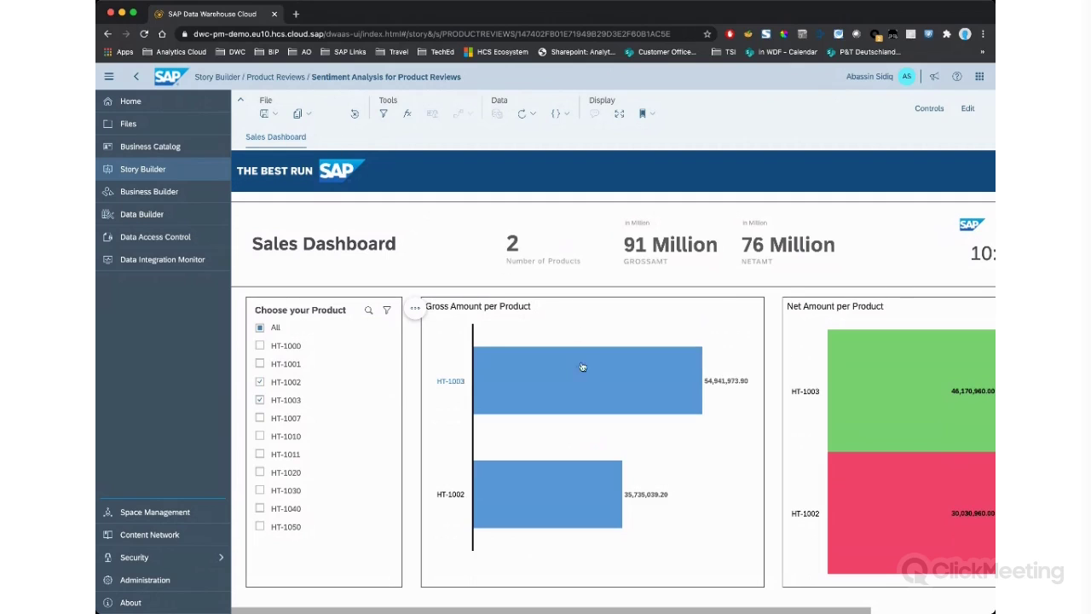
scroll(682, 384, right, 3)
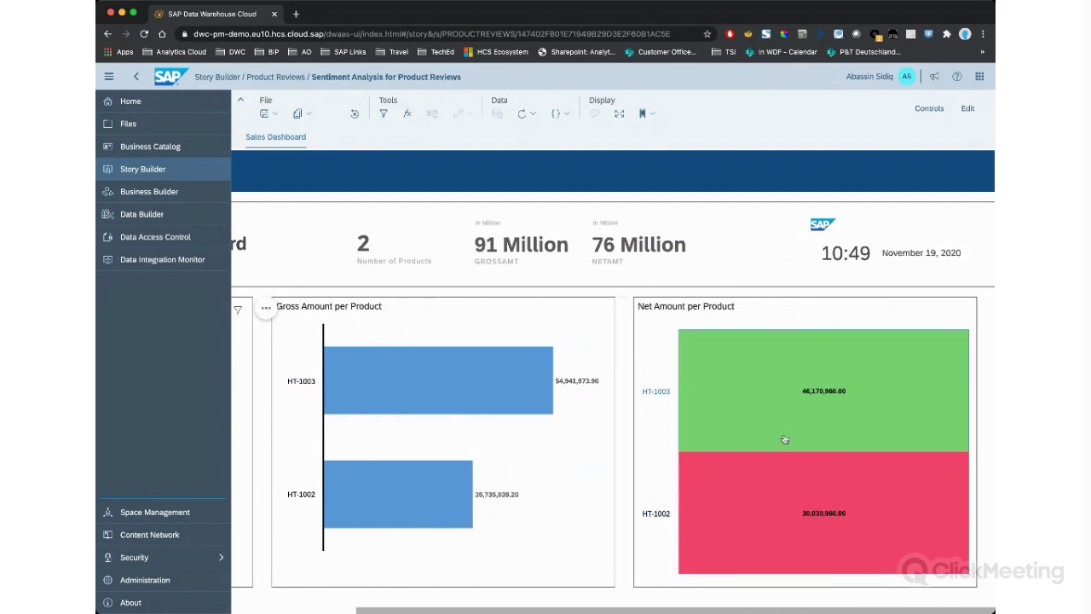
scroll(784, 439, left, 3)
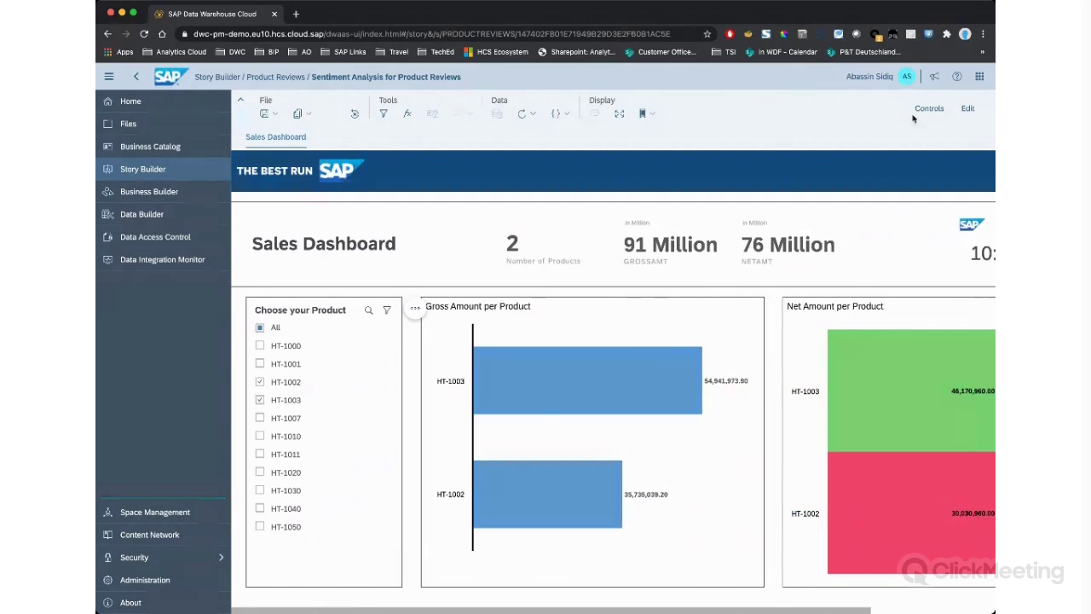
Set the story's hidden second dashboard page as visible in edit mode and return to view mode
click(967, 108)
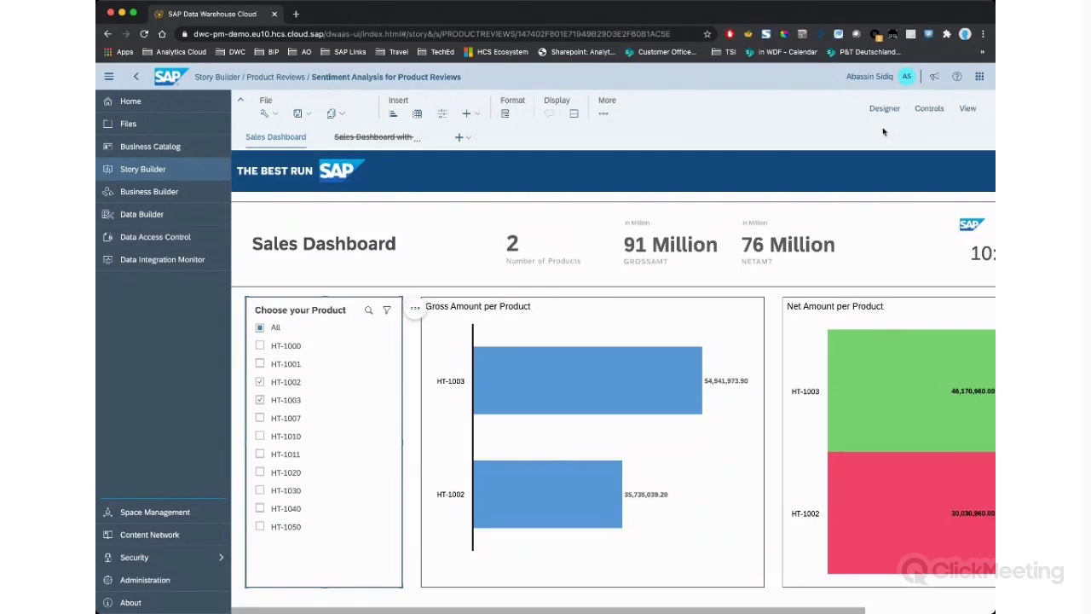
click(373, 136)
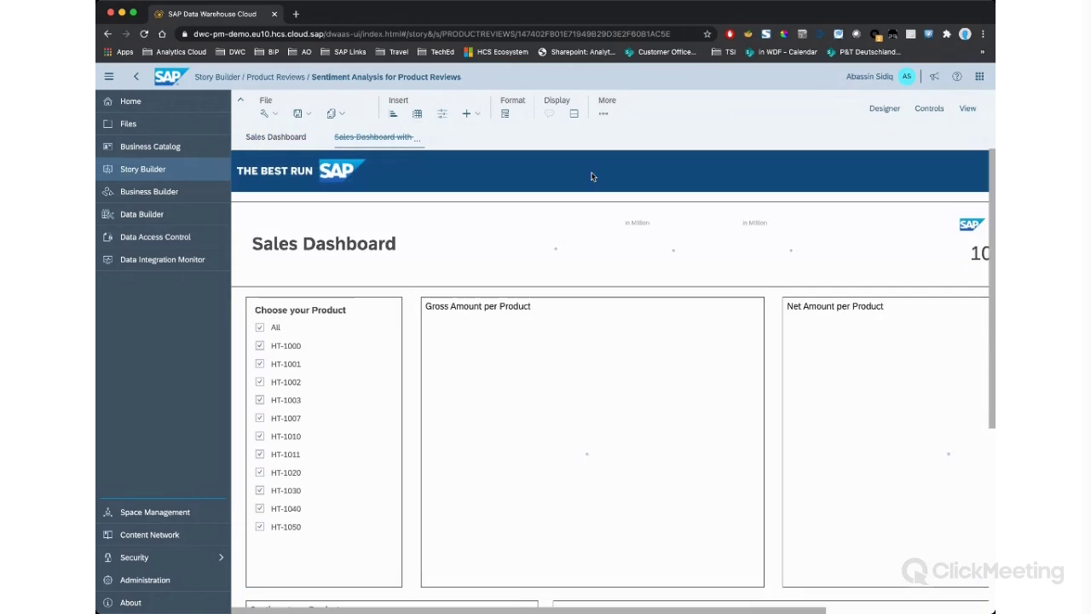
click(430, 138)
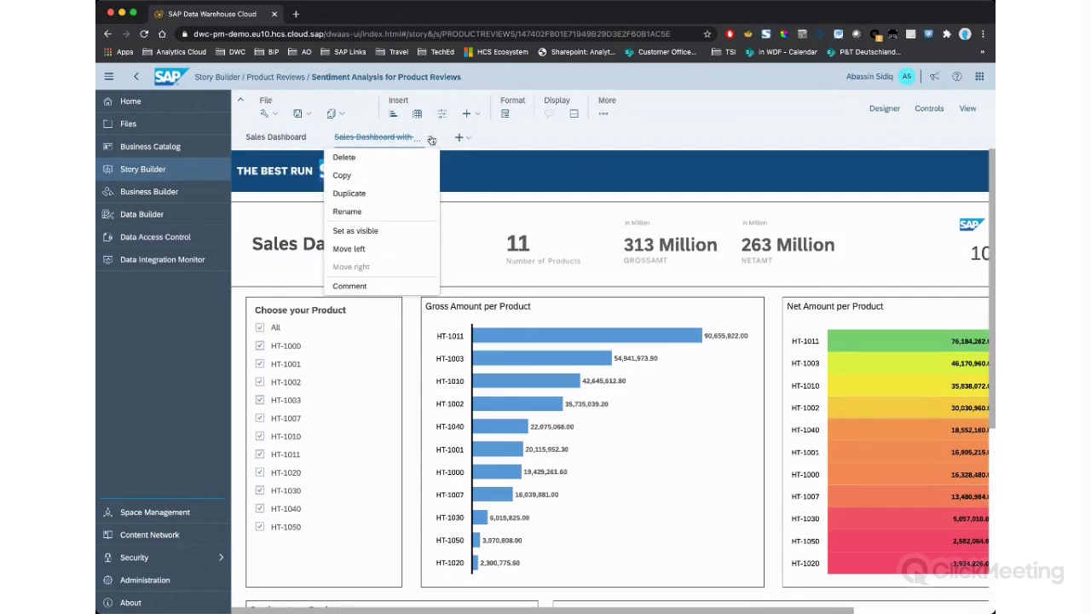
click(379, 232)
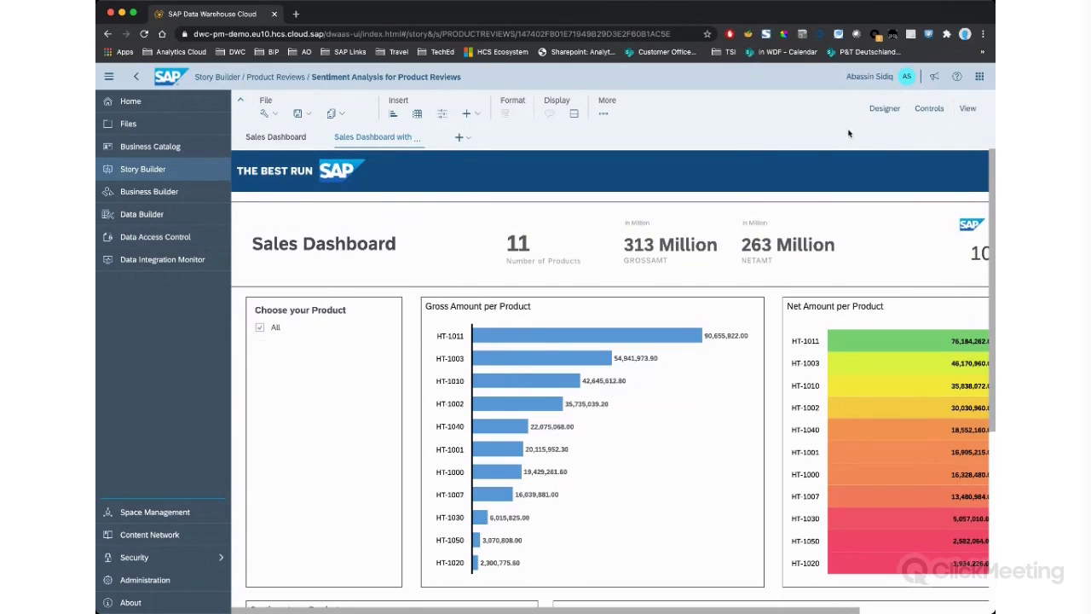
click(970, 108)
Examine the Sentiment per Product chart and the table of review titles and texts on the second dashboard page
scroll(796, 237, down, 2)
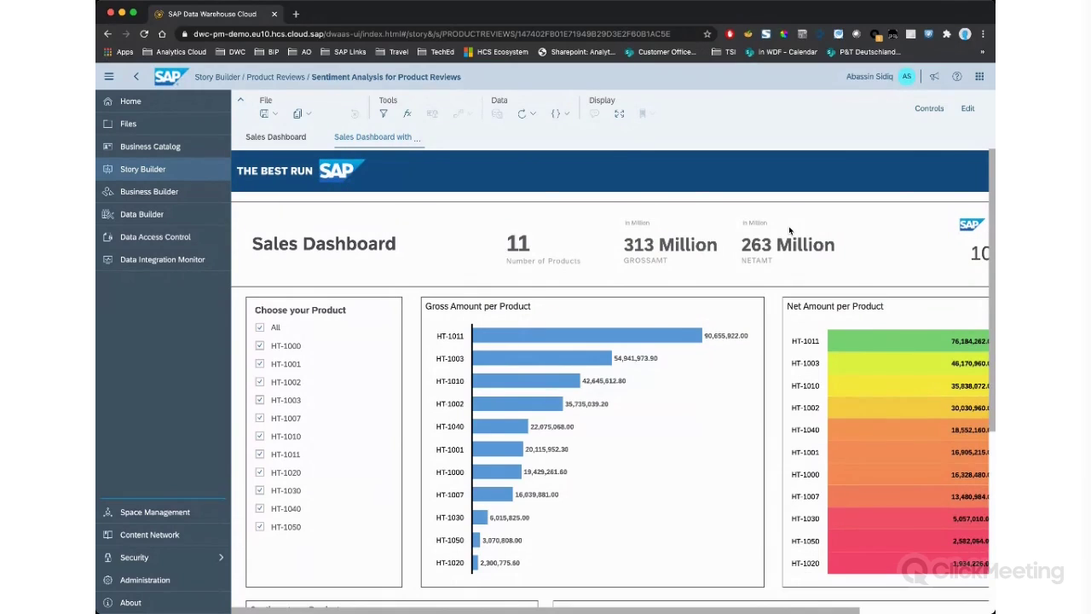
scroll(699, 458, down, 5)
scroll(699, 459, right, 1)
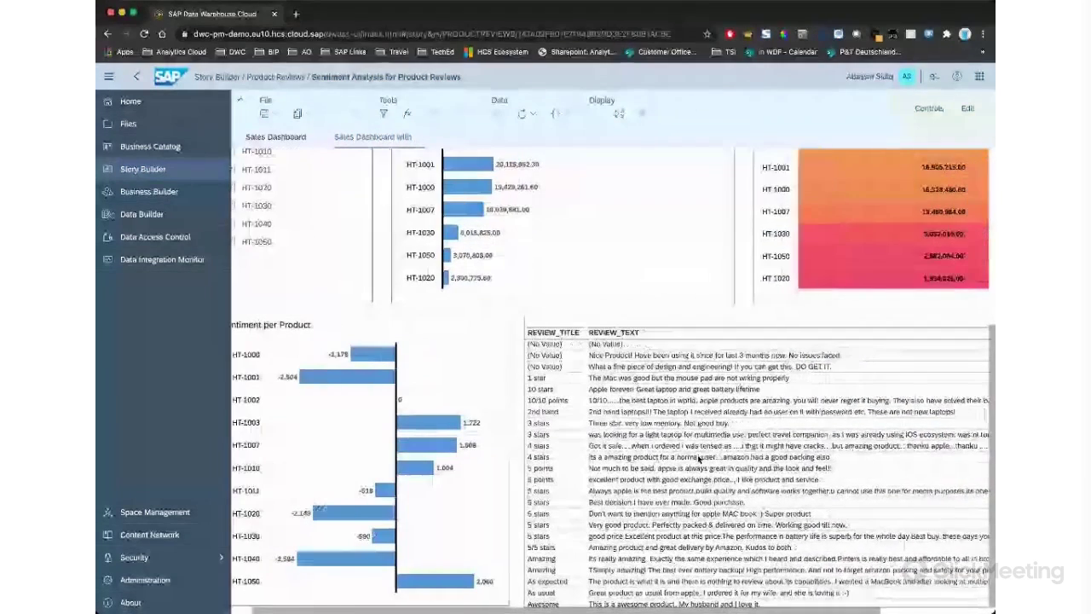
scroll(698, 458, right, 1)
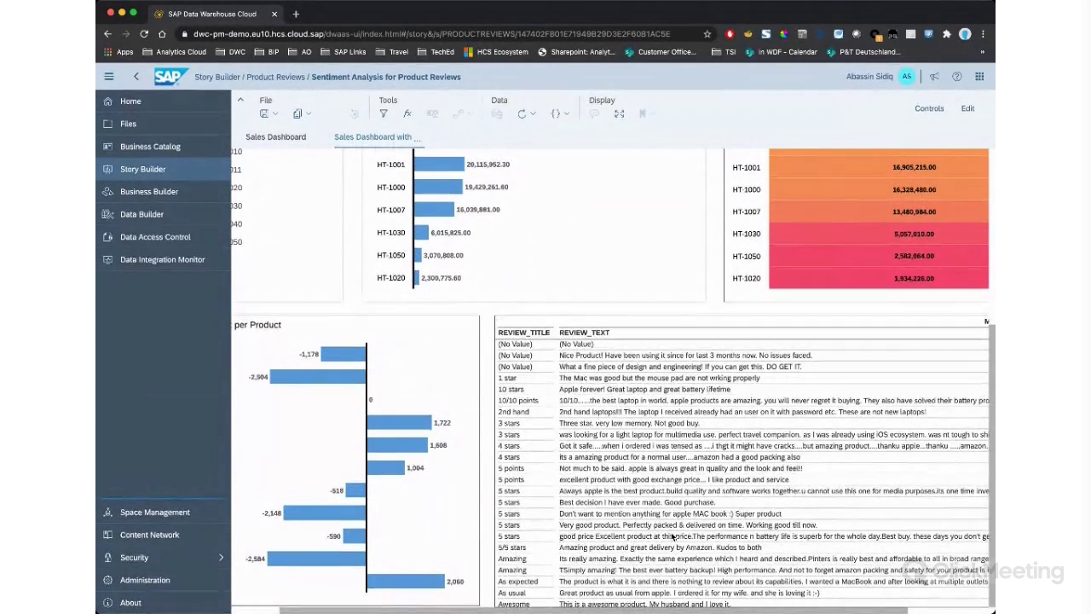
scroll(414, 512, left, 2)
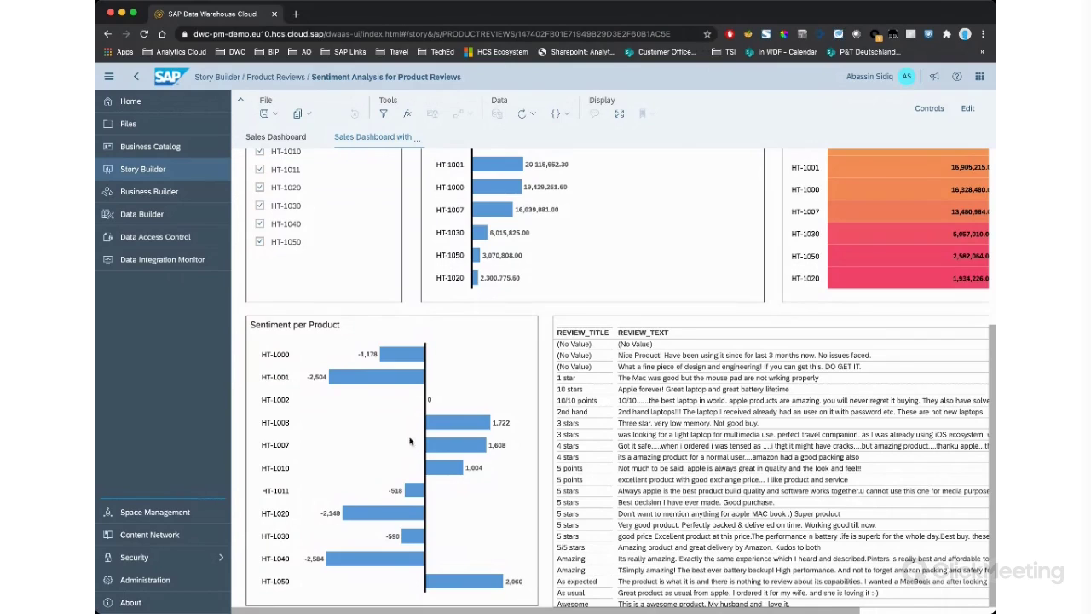
mouse_move(372, 376)
Switch to SAP Analytics Cloud to view its home page, and return to SAP Data Warehouse Cloud
click(979, 76)
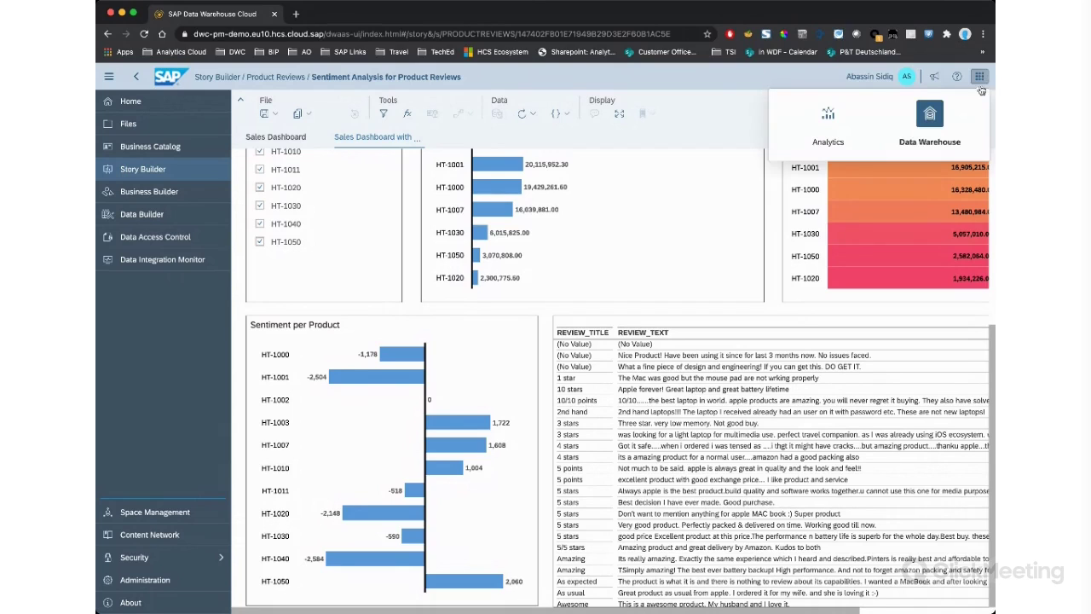
click(847, 127)
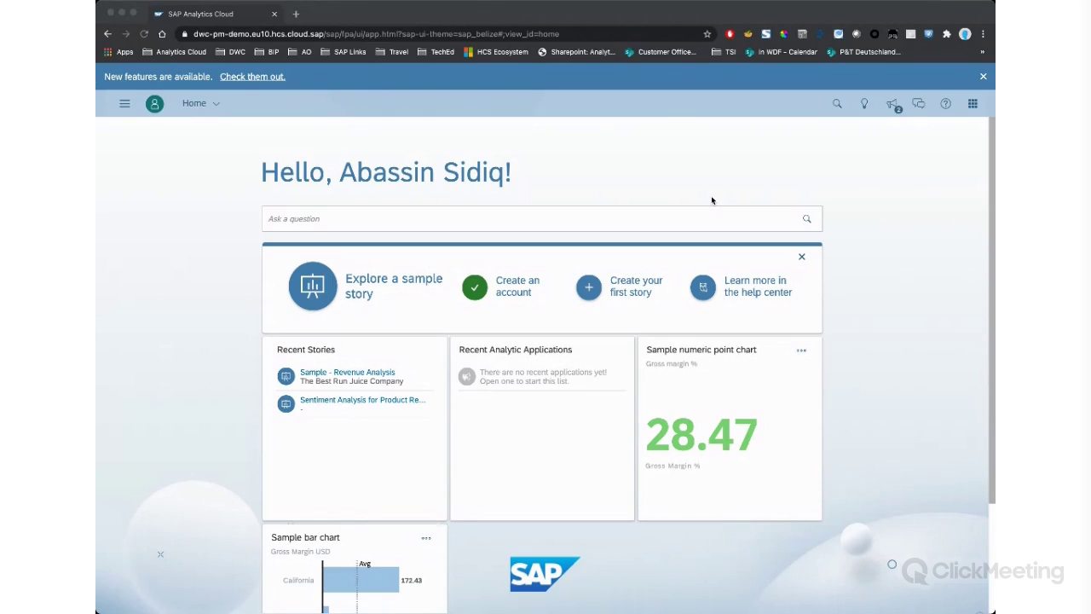
click(972, 106)
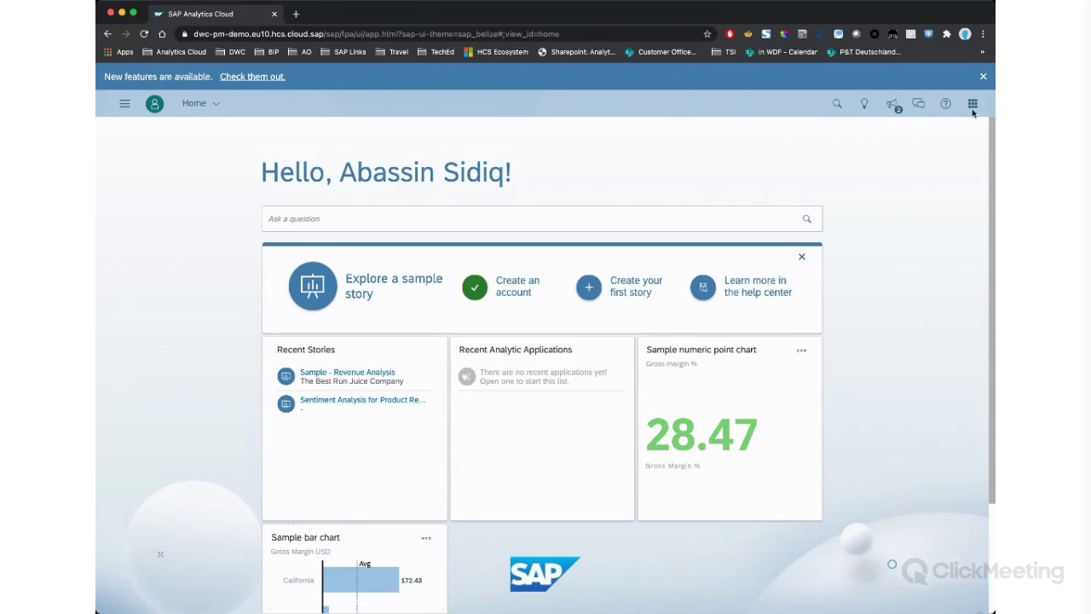
click(929, 150)
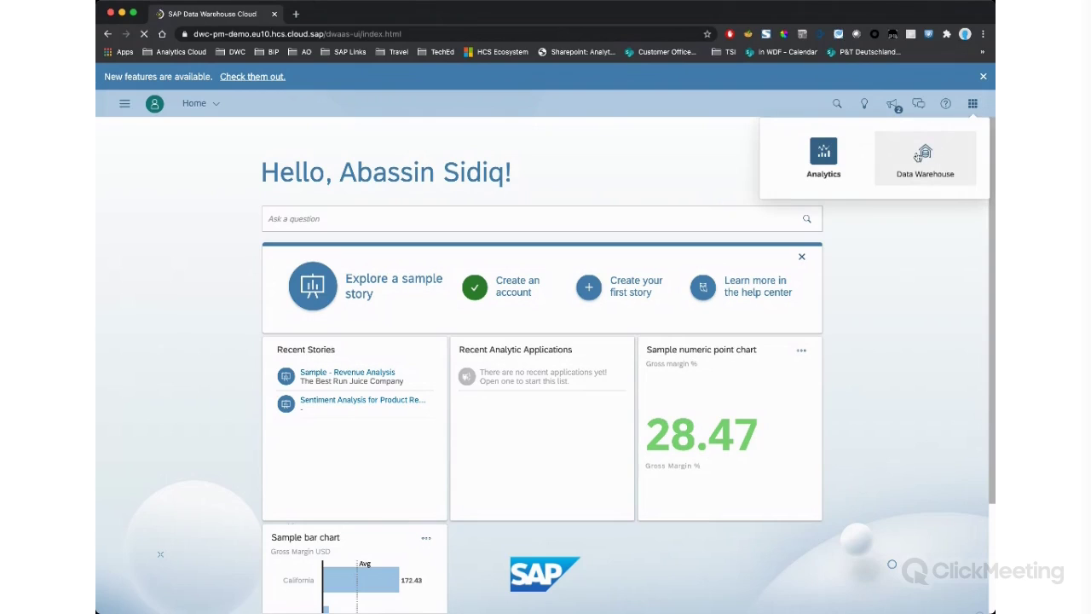